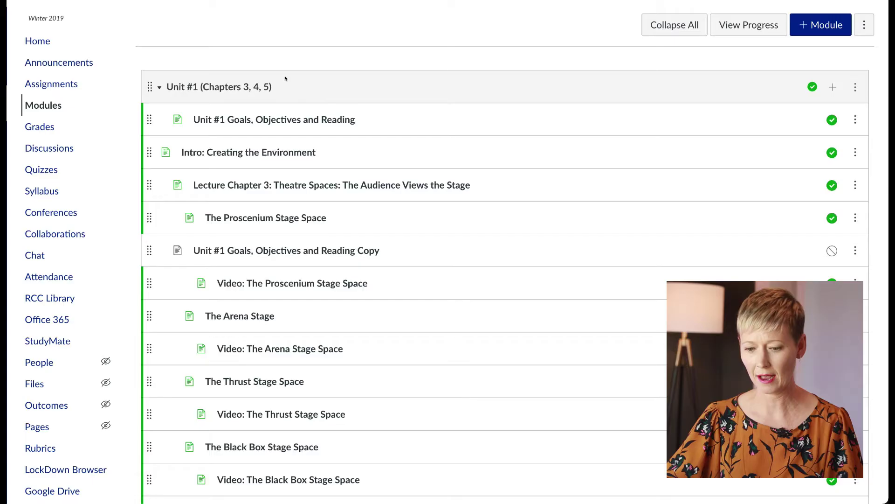
Open the Unit #1 Goals, Objectives and Reading page and scroll through its goals and reading table.
{"action": "left_click", "coordinate": [278, 120]}
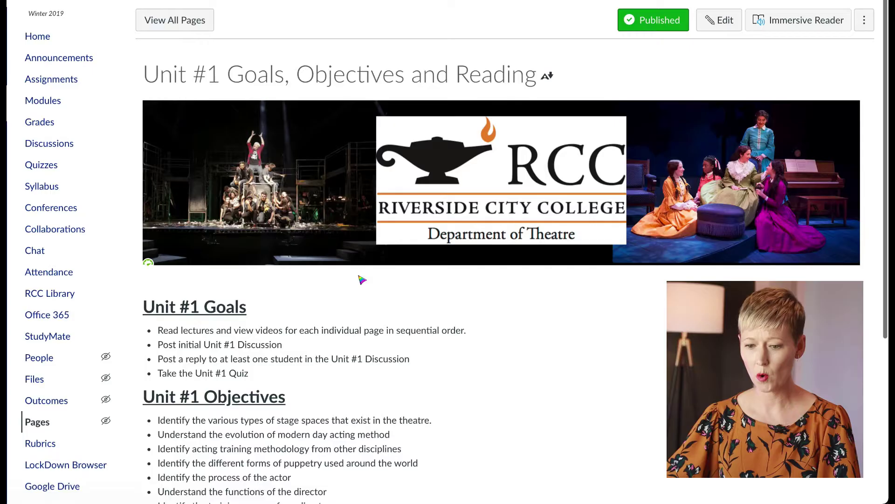
{"action": "scroll", "coordinate": [362, 280], "scroll_direction": "down", "scroll_amount": 5}
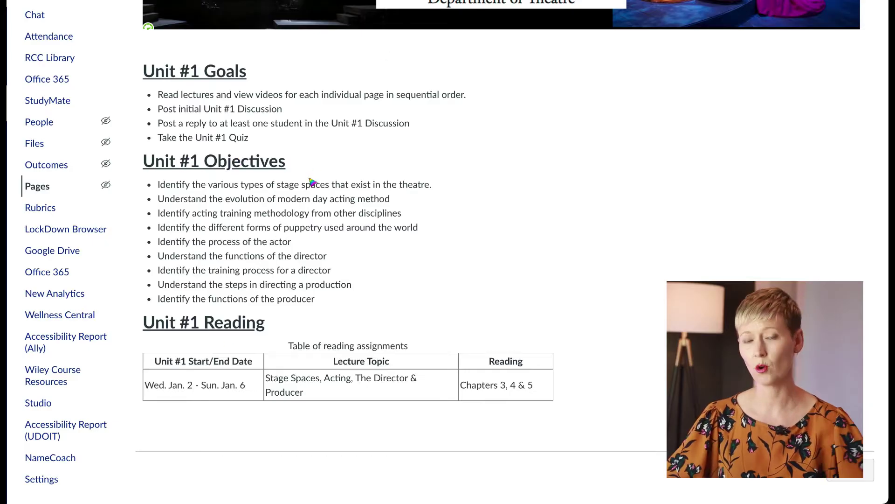
{"action": "scroll", "coordinate": [311, 182], "scroll_direction": "up", "scroll_amount": 5}
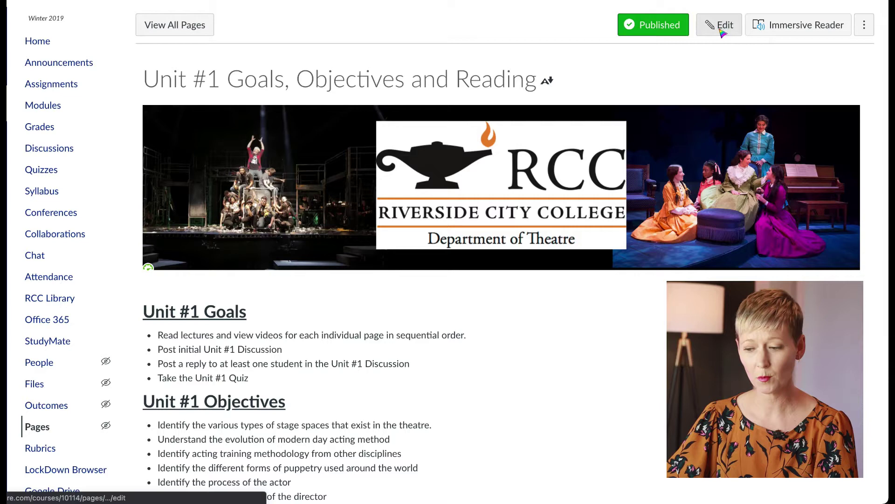
Edit the Unit #1 page, placing the cursor in the empty paragraph below the reading table.
{"action": "left_click", "coordinate": [720, 25]}
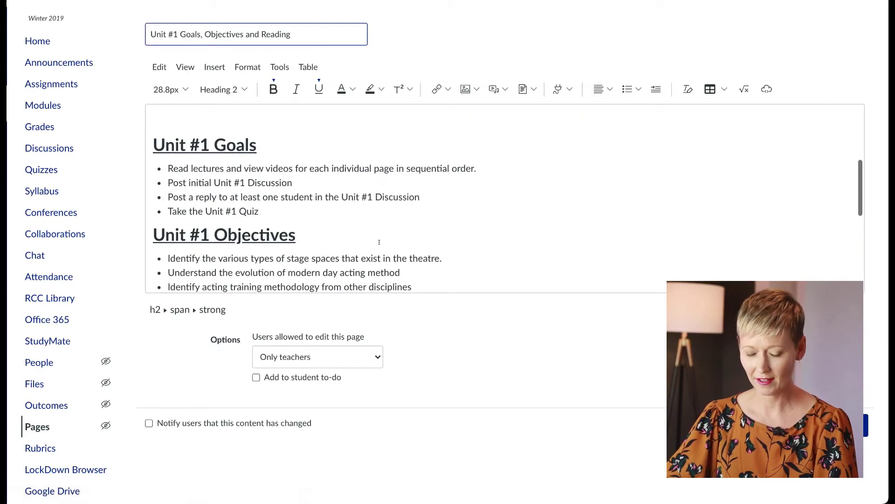
{"action": "scroll", "coordinate": [204, 177], "scroll_direction": "up", "scroll_amount": 2}
{"action": "scroll", "coordinate": [204, 177], "scroll_direction": "down", "scroll_amount": 1}
{"action": "scroll", "coordinate": [204, 176], "scroll_direction": "down", "scroll_amount": 6}
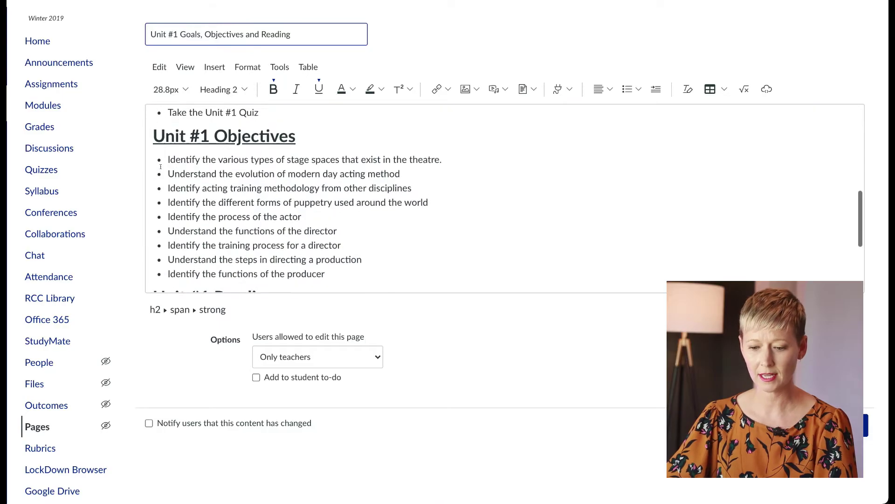
{"action": "left_click", "coordinate": [165, 256]}
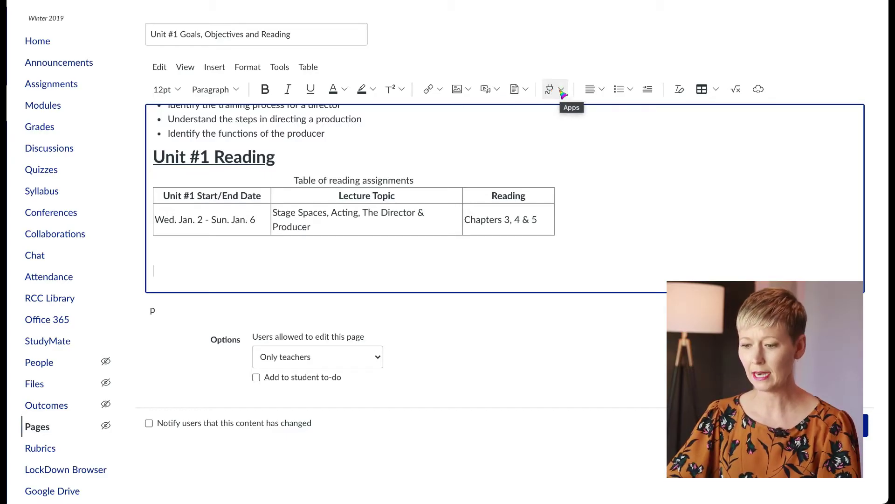
{"action": "left_click", "coordinate": [562, 90]}
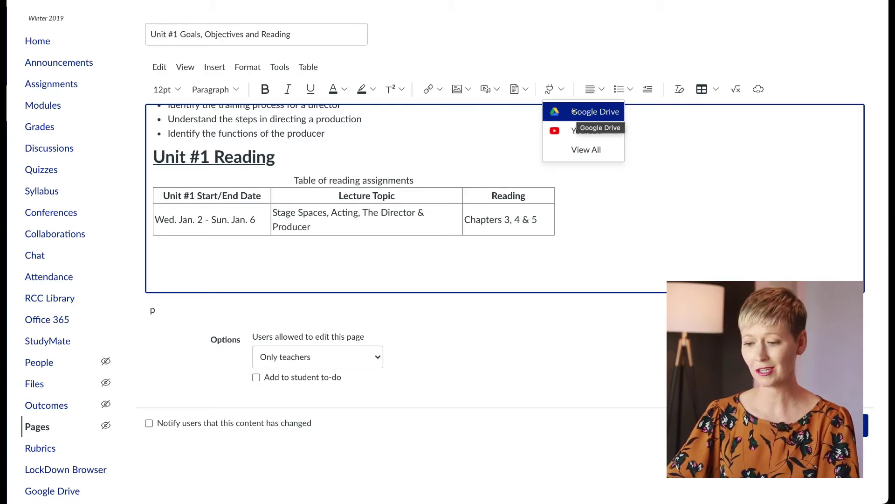
{"action": "left_click", "coordinate": [574, 112]}
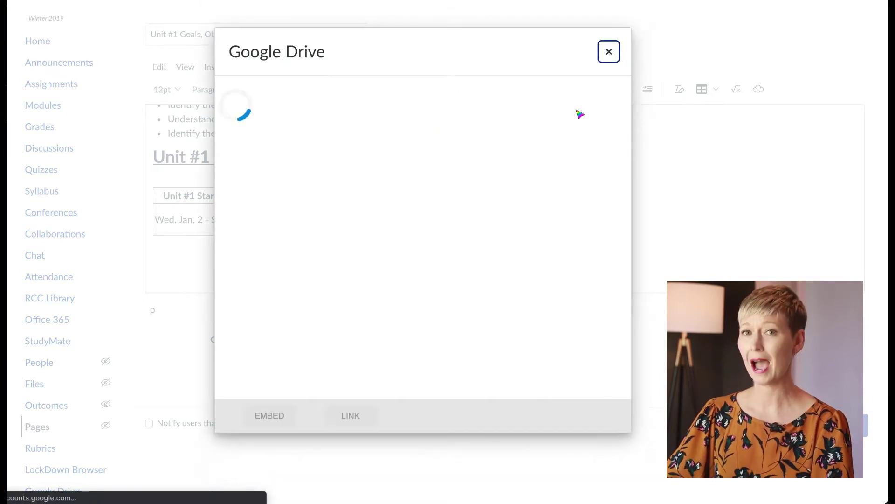
{"action": "left_click", "coordinate": [609, 52]}
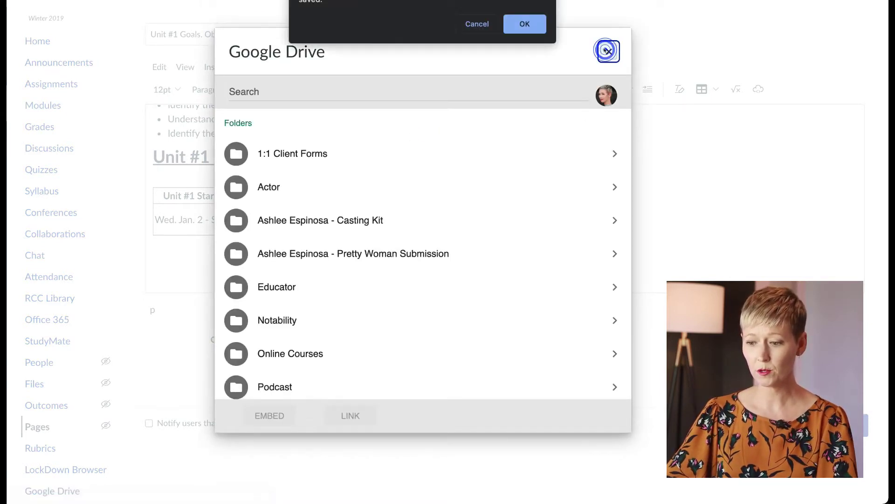
{"action": "left_click", "coordinate": [525, 24]}
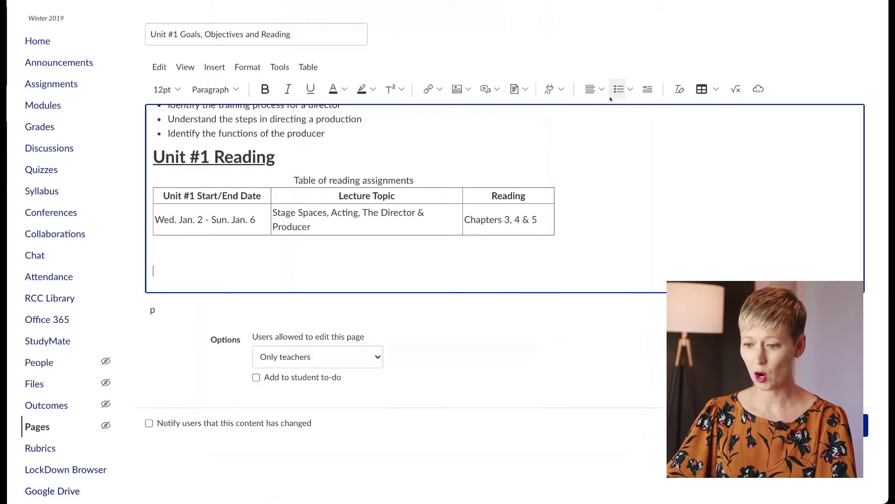
{"action": "left_click", "coordinate": [550, 90]}
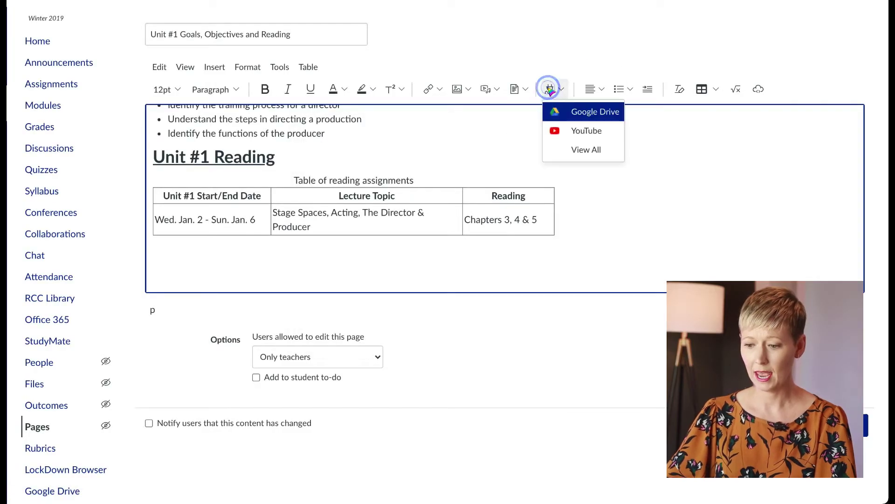
{"action": "left_click", "coordinate": [574, 148]}
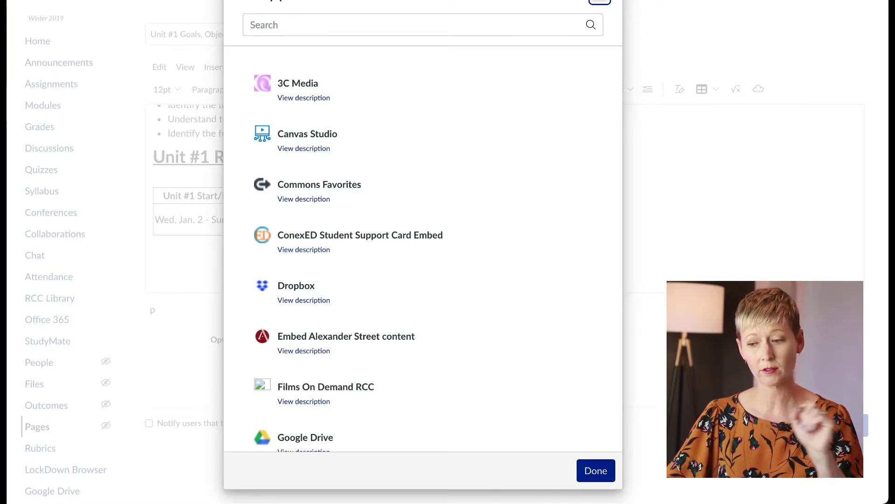
Embed the MT History Test Lecture Google Slides file from Google Drive into the page.
{"action": "left_click", "coordinate": [600, 1]}
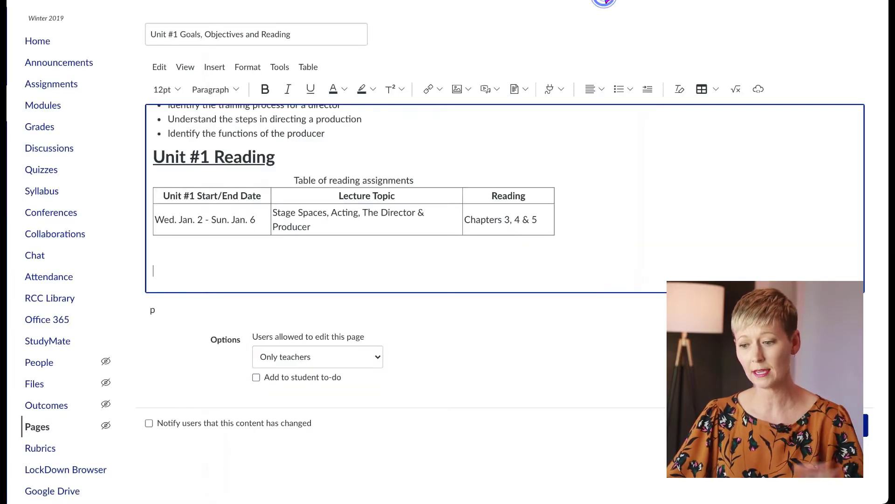
{"action": "left_click", "coordinate": [563, 92]}
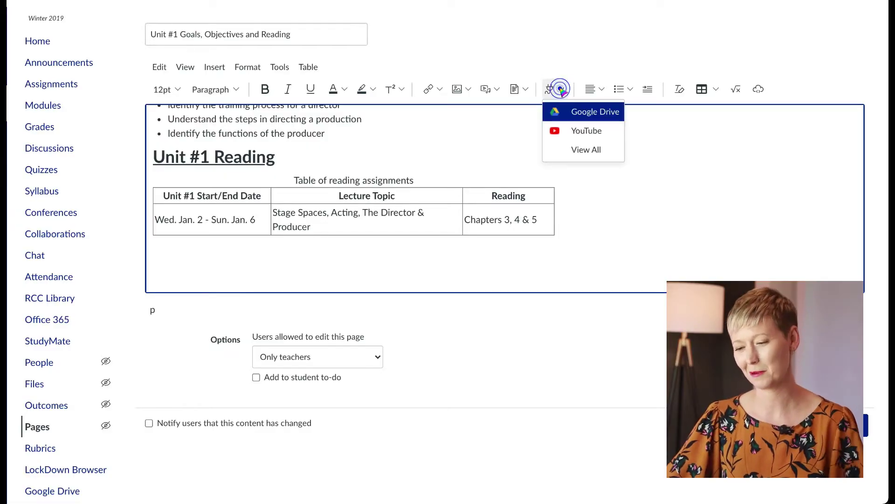
{"action": "left_click", "coordinate": [569, 111]}
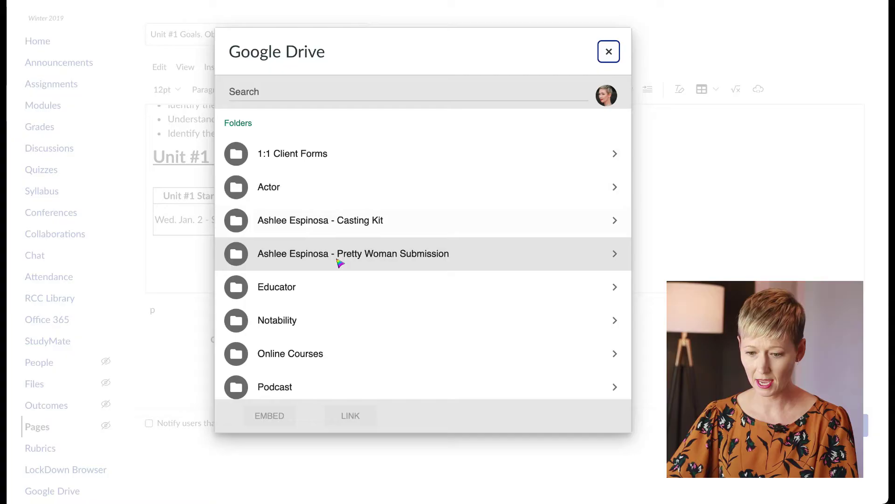
{"action": "scroll", "coordinate": [340, 262], "scroll_direction": "down", "scroll_amount": 5}
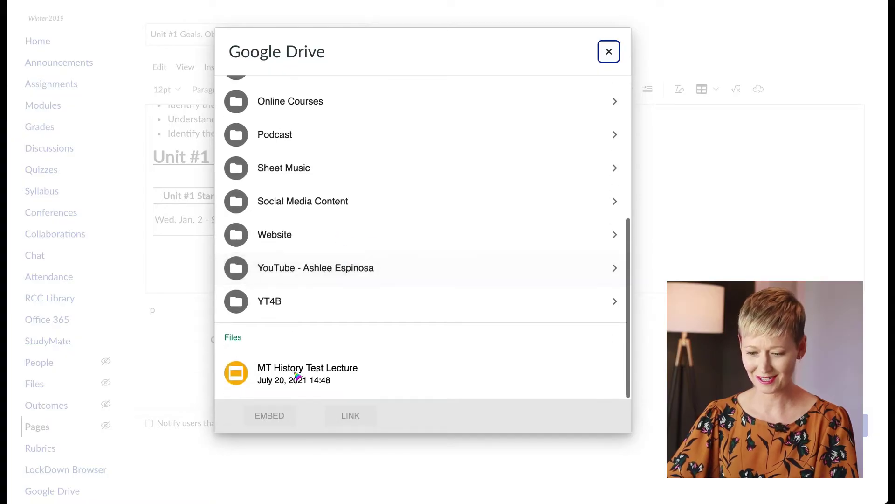
{"action": "left_click", "coordinate": [294, 369]}
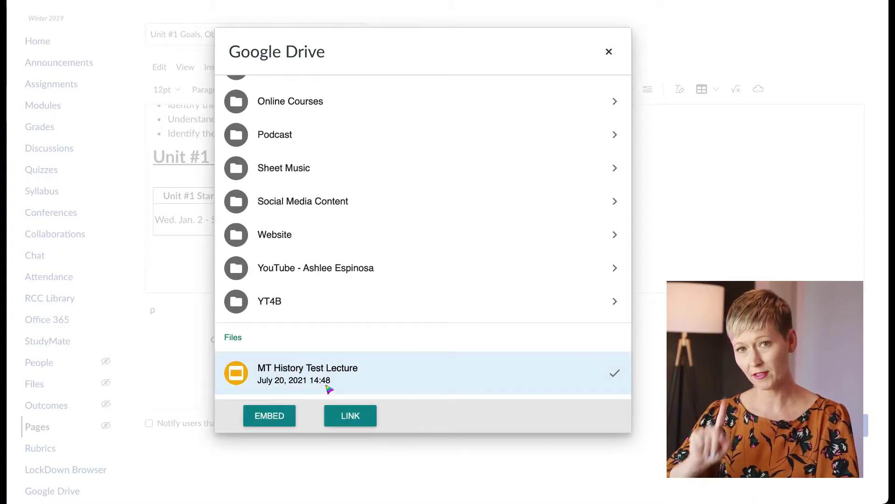
{"action": "left_click", "coordinate": [271, 415]}
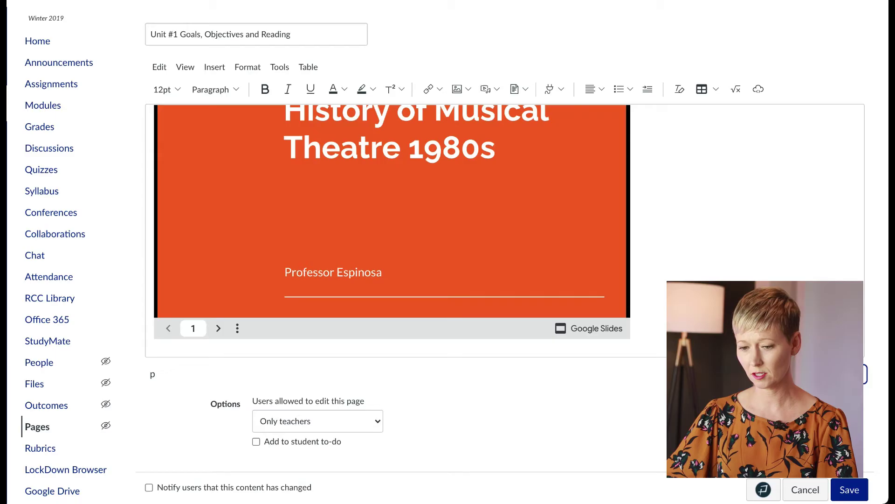
Enlarge the editor so the whole History of Musical Theatre 1980s title slide shows.
{"action": "left_click_drag", "start_coordinate": [863, 374], "coordinate": [862, 460]}
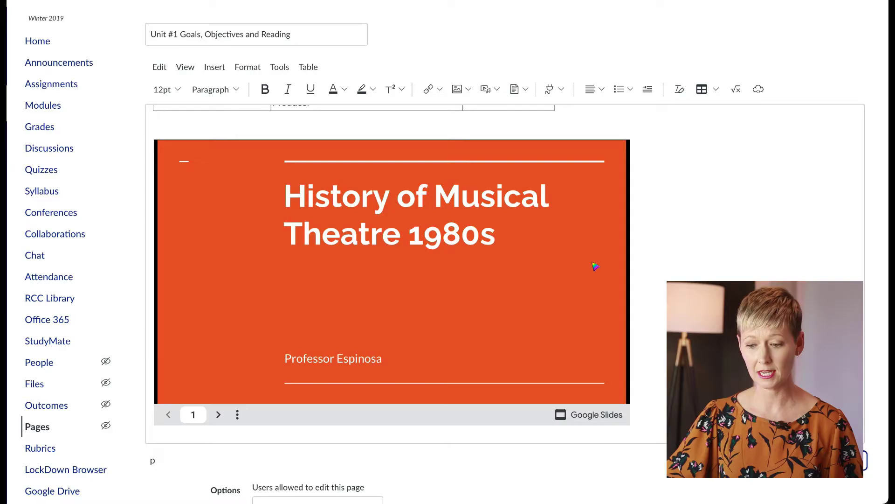
{"action": "left_click", "coordinate": [677, 253]}
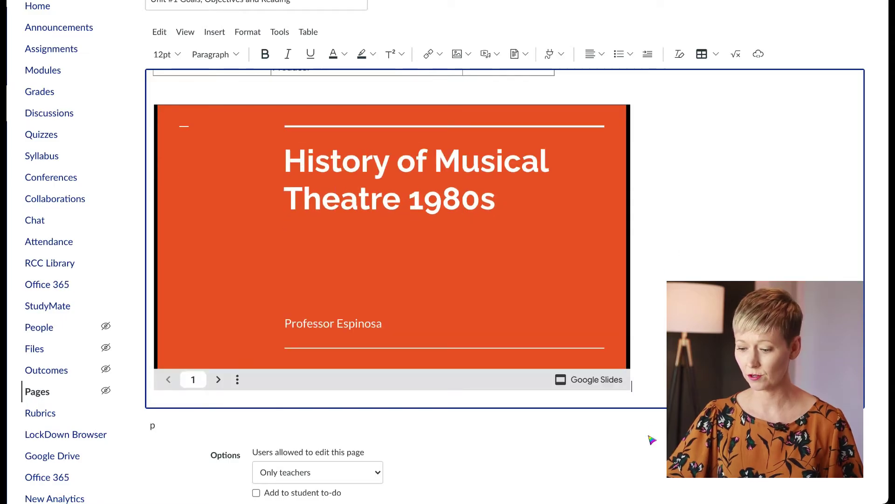
{"action": "scroll", "coordinate": [651, 438], "scroll_direction": "down", "scroll_amount": 3}
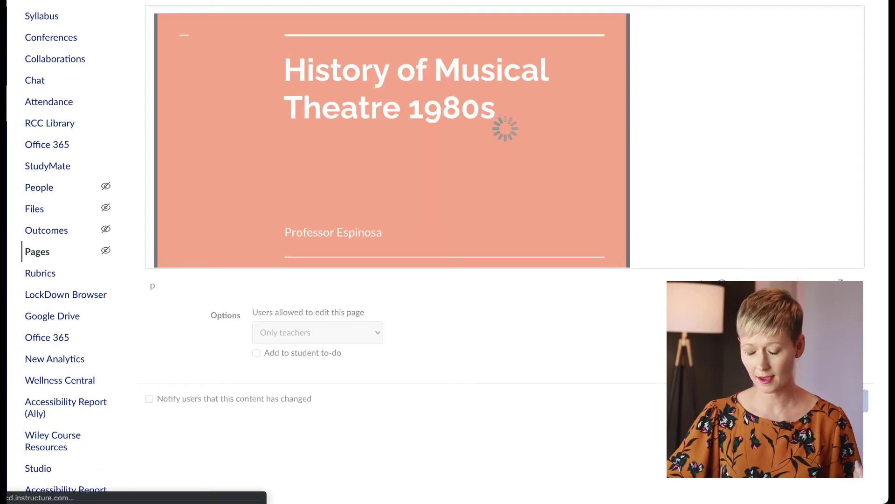
Page the embedded deck forward to its last slide, Goals for next meeting.
{"action": "scroll", "coordinate": [466, 252], "scroll_direction": "down", "scroll_amount": 10}
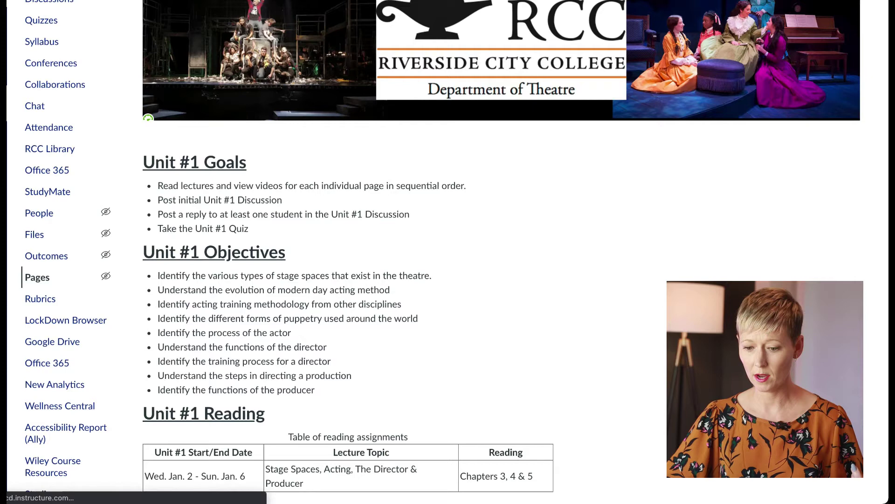
{"action": "scroll", "coordinate": [466, 252], "scroll_direction": "down", "scroll_amount": 1}
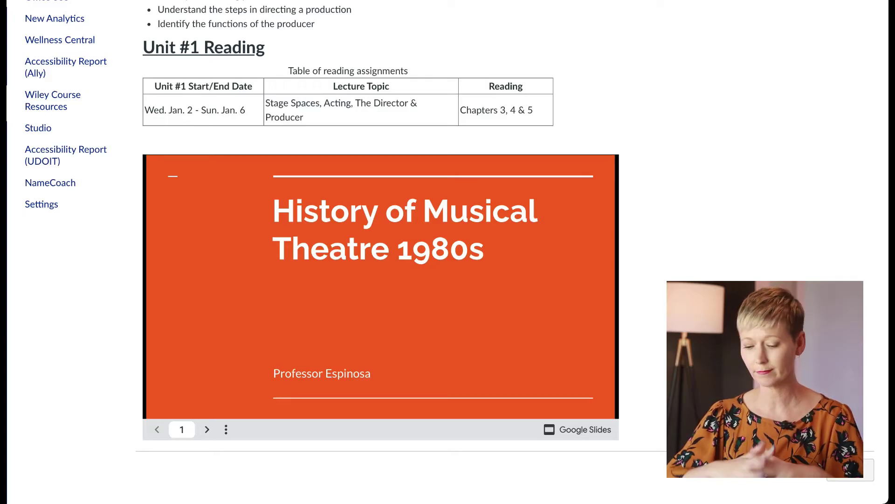
{"action": "left_click", "coordinate": [208, 429]}
{"action": "left_click", "coordinate": [208, 429]}
{"action": "left_click", "coordinate": [207, 430]}
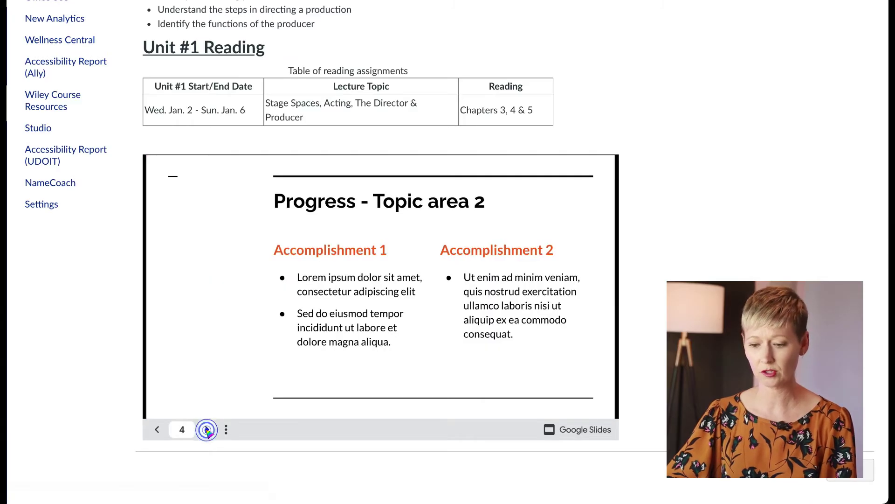
{"action": "left_click", "coordinate": [207, 430]}
{"action": "left_click", "coordinate": [207, 430]}
{"action": "left_click", "coordinate": [207, 430]}
{"action": "left_click", "coordinate": [207, 430]}
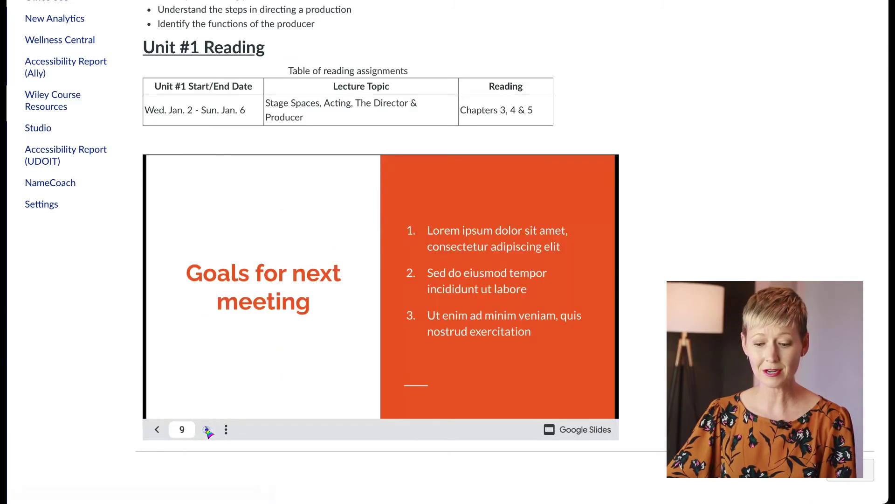
{"action": "left_click", "coordinate": [208, 429]}
Step the deck back to the title slide, then settle on the Overview slide.
{"action": "left_click", "coordinate": [157, 429]}
{"action": "left_click", "coordinate": [158, 429]}
{"action": "left_click", "coordinate": [158, 429]}
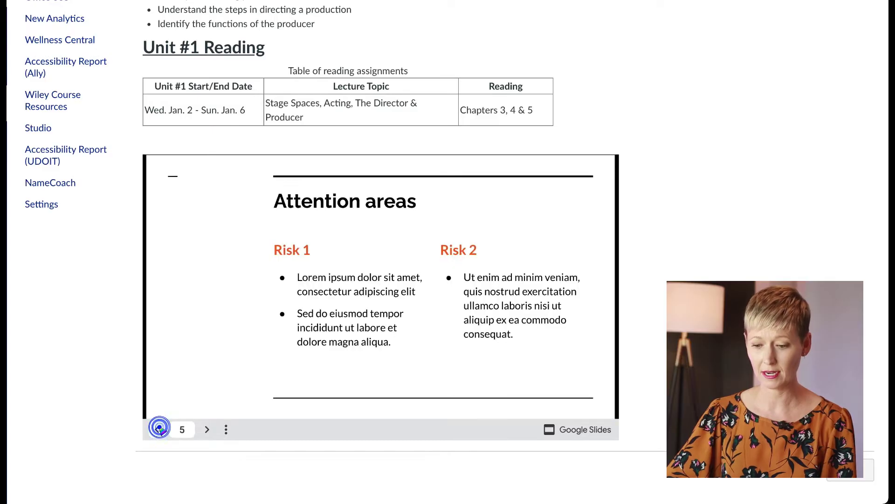
{"action": "left_click", "coordinate": [158, 429]}
{"action": "left_click", "coordinate": [159, 429]}
{"action": "left_click", "coordinate": [159, 429]}
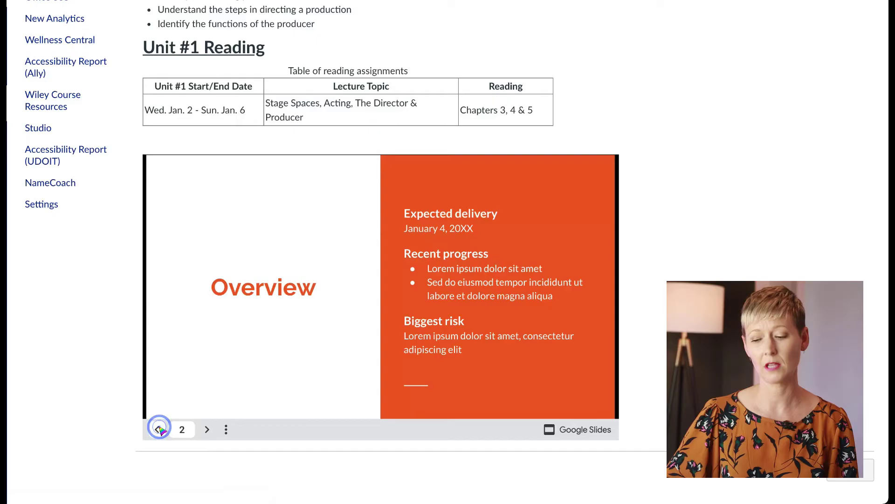
{"action": "left_click", "coordinate": [159, 429]}
{"action": "left_click", "coordinate": [159, 429]}
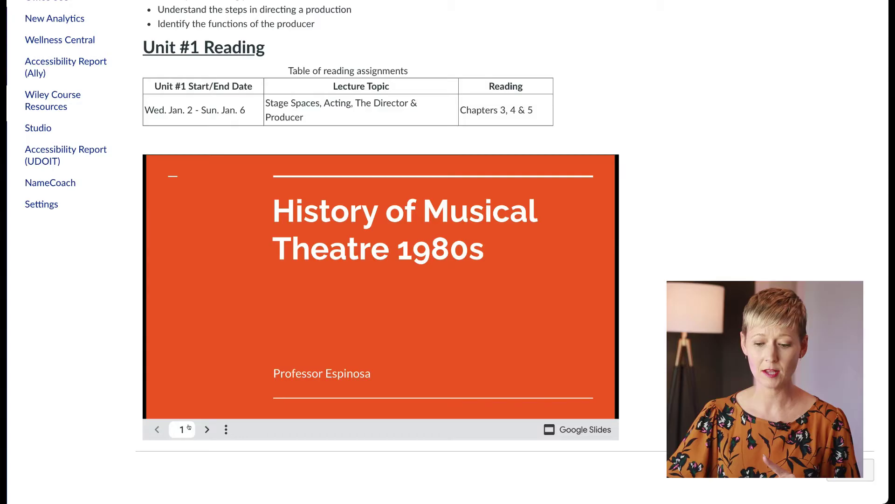
{"action": "left_click", "coordinate": [207, 429]}
{"action": "left_click", "coordinate": [206, 429]}
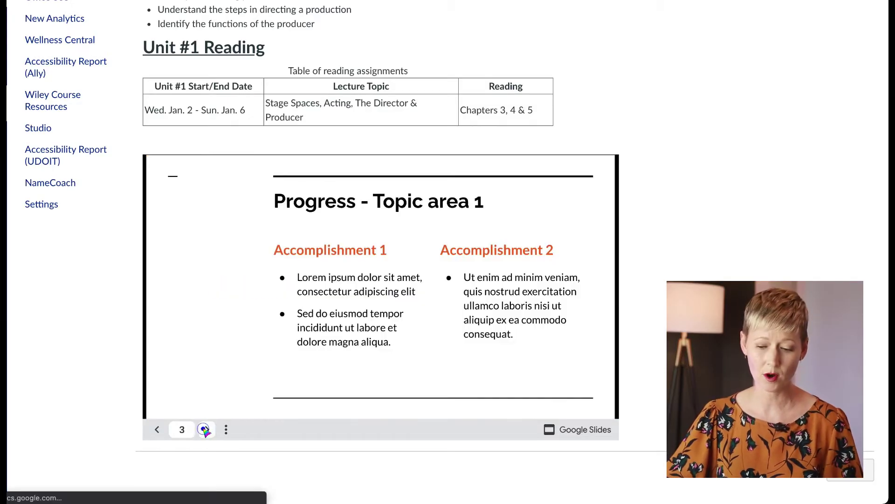
{"action": "left_click", "coordinate": [157, 429]}
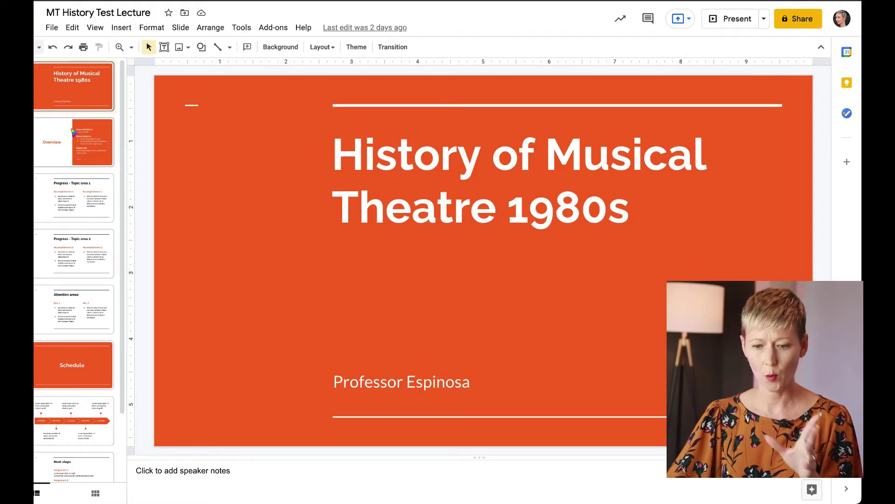
Show the File menu of the MT History Test Lecture deck in Google Slides.
{"action": "left_click", "coordinate": [52, 31]}
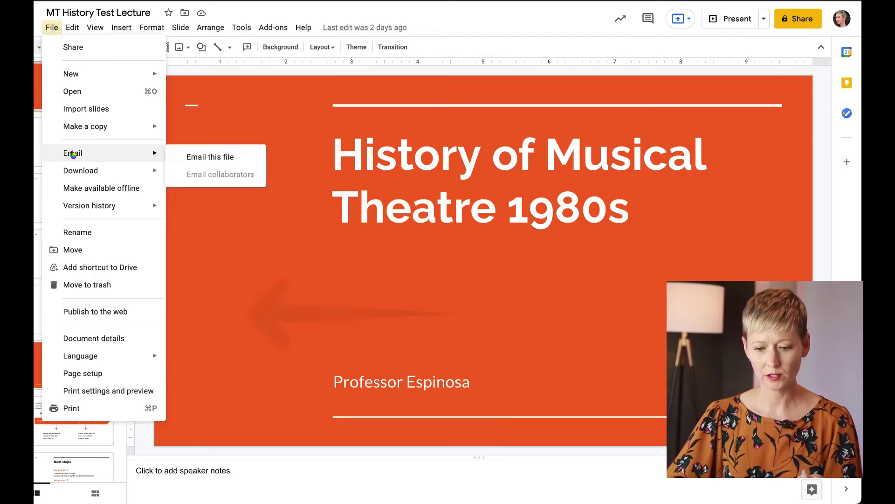
Publish the MT History Test Lecture deck to the web.
{"action": "left_click", "coordinate": [76, 313]}
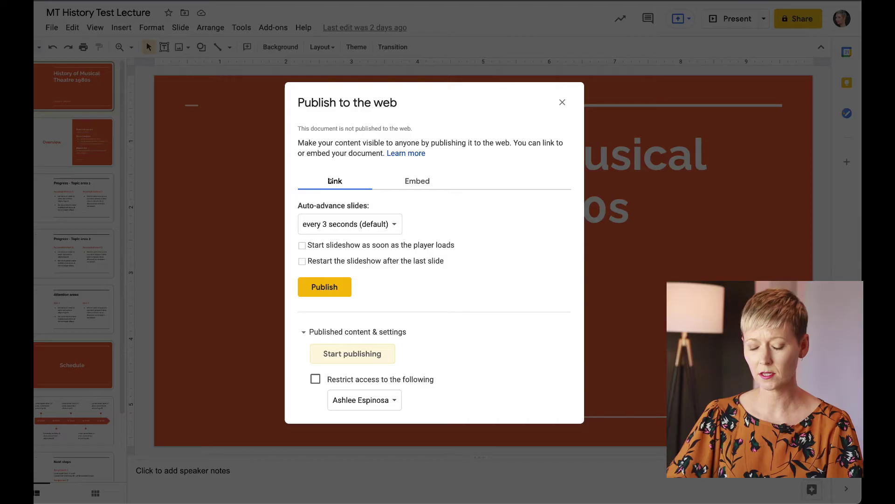
{"action": "left_click", "coordinate": [339, 355]}
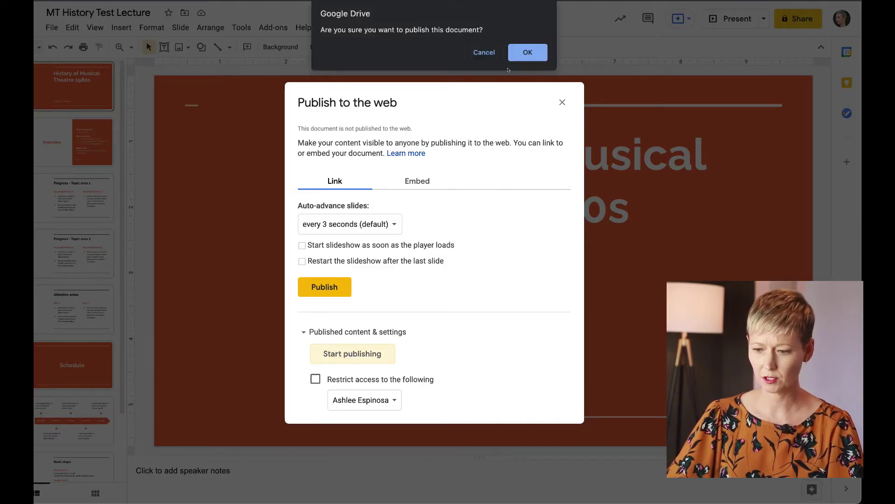
{"action": "left_click", "coordinate": [535, 52]}
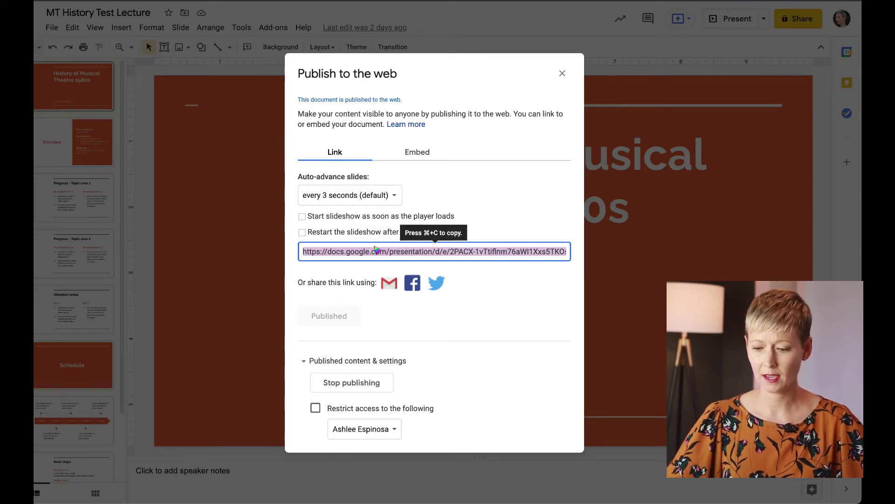
Copy the deck's iframe embed code.
{"action": "left_click", "coordinate": [415, 152]}
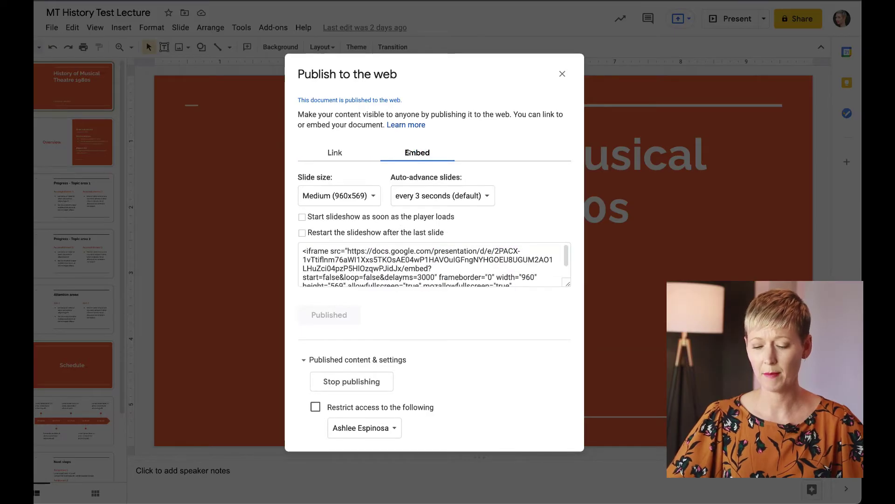
{"action": "left_click", "coordinate": [405, 259]}
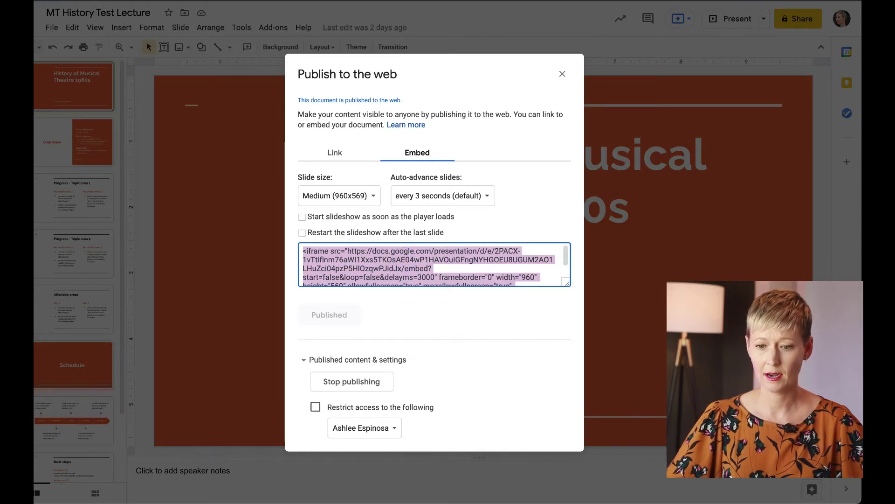
{"action": "left_click", "coordinate": [100, 1]}
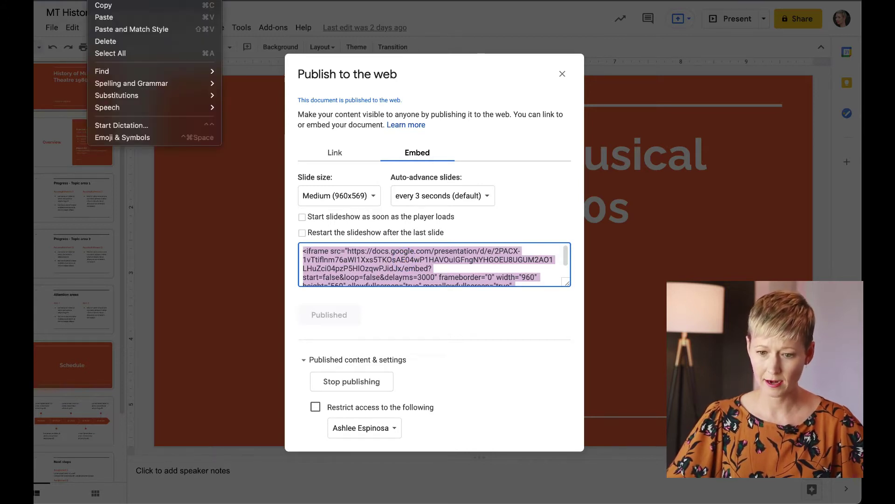
{"action": "left_click", "coordinate": [105, 5]}
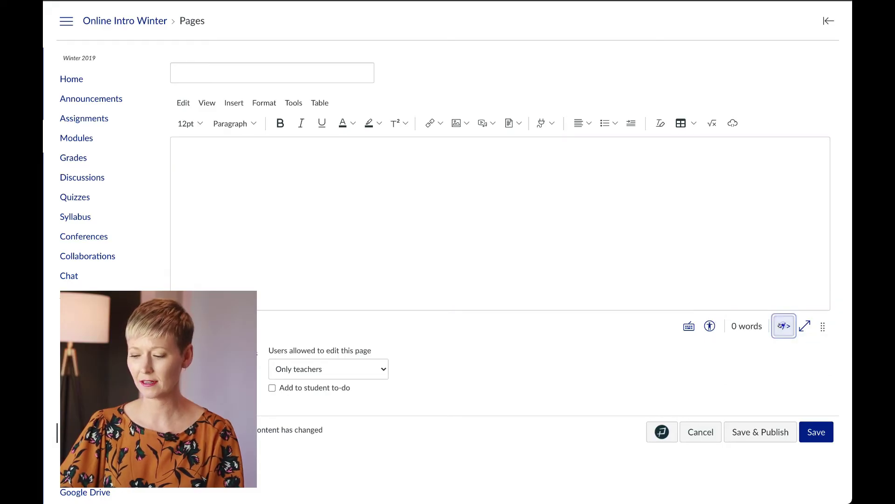
Paste the Google Slides iframe code into the new page's HTML editor.
{"action": "left_click", "coordinate": [784, 326]}
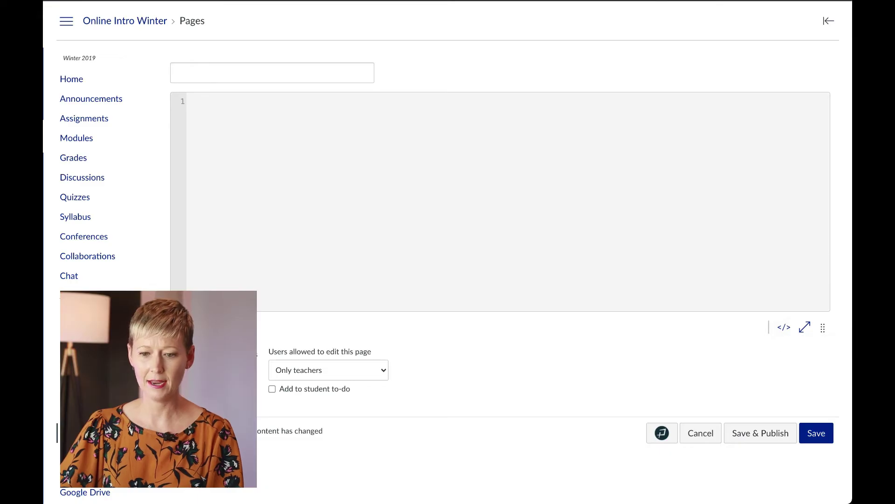
{"action": "right_click", "coordinate": [80, 7]}
{"action": "left_click", "coordinate": [98, 14]}
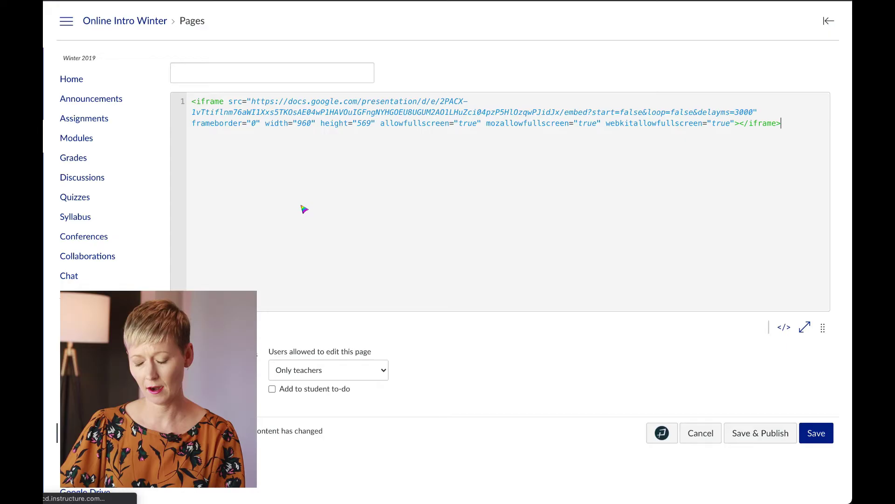
Title the page 'test page' and save it.
{"action": "left_click", "coordinate": [814, 433]}
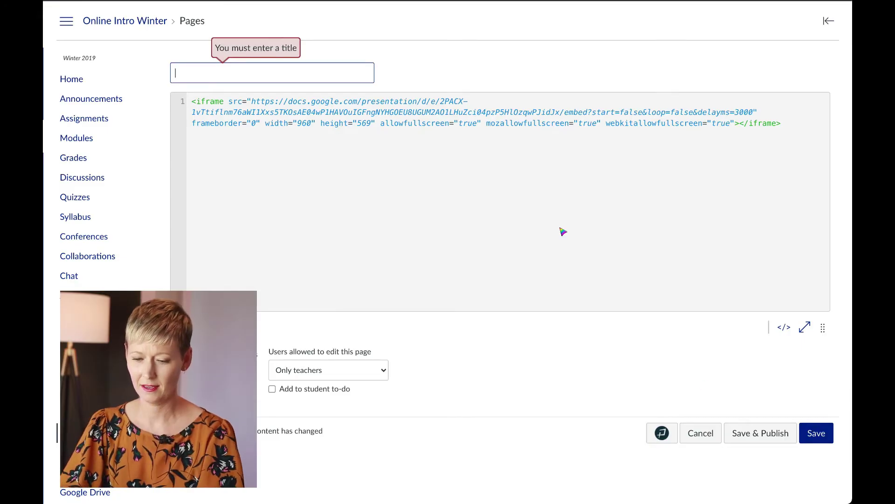
{"action": "type", "text": "test p;a"}
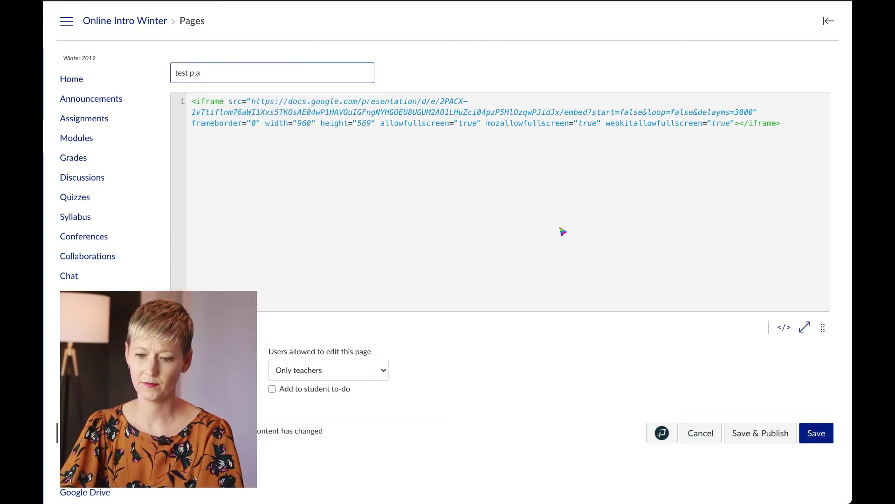
{"action": "type", "text": "gge"}
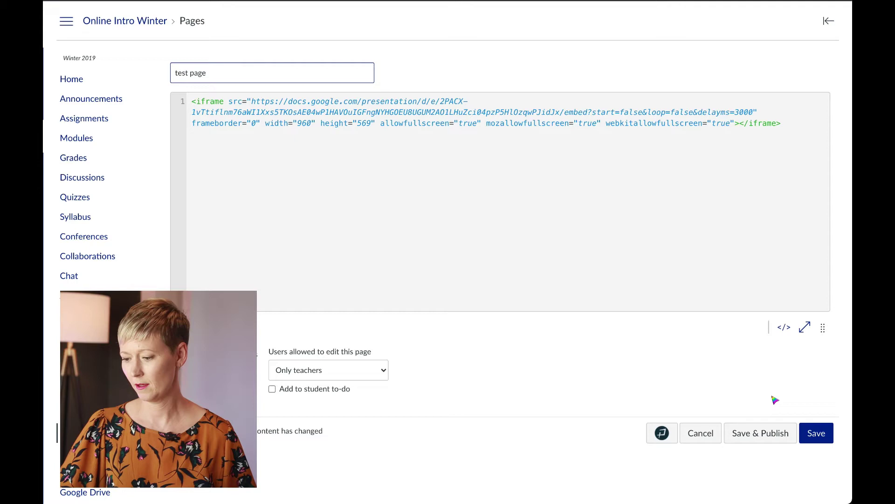
{"action": "left_click", "coordinate": [826, 433]}
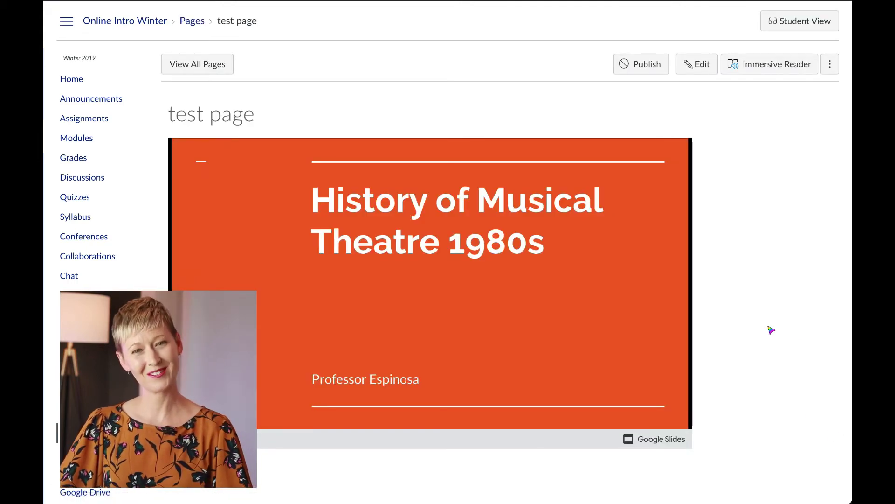
Advance the test page's embedded slides, then go back to the title slide.
{"action": "scroll", "coordinate": [730, 246], "scroll_direction": "down", "scroll_amount": 1}
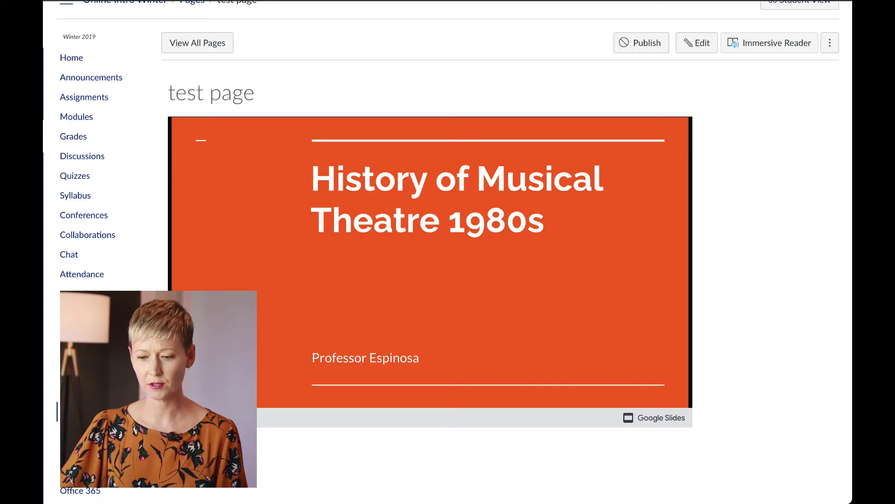
{"action": "key", "text": "Right"}
{"action": "key", "text": "Right"}
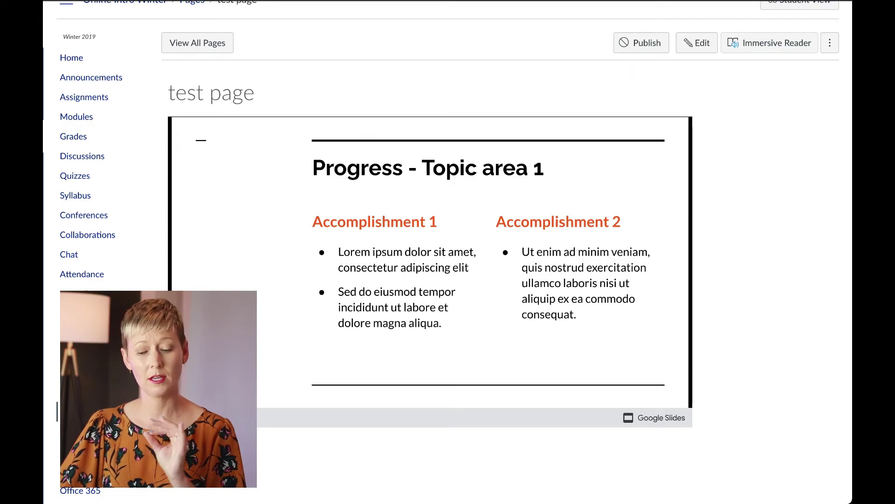
{"action": "mouse_move", "coordinate": [224, 421]}
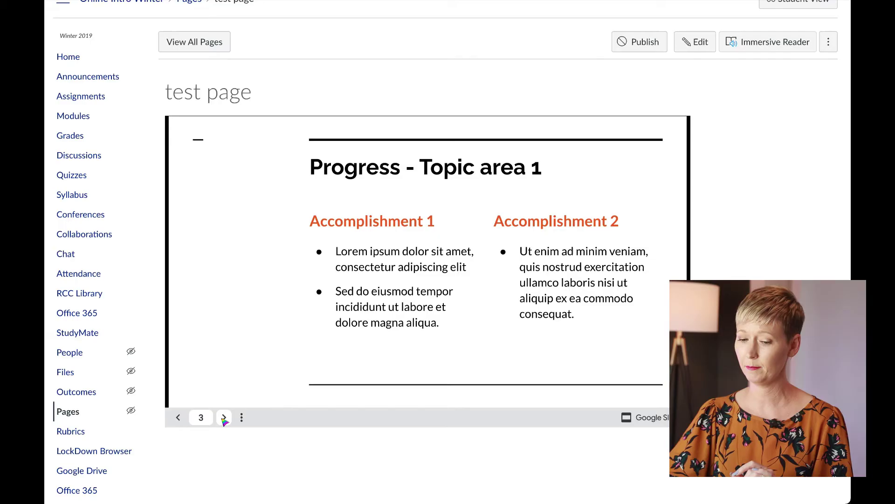
{"action": "left_click", "coordinate": [179, 418]}
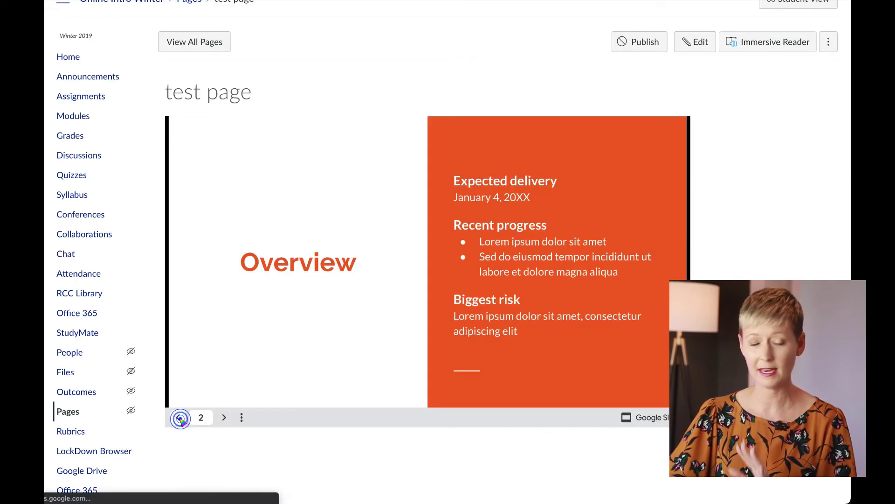
{"action": "left_click", "coordinate": [179, 418]}
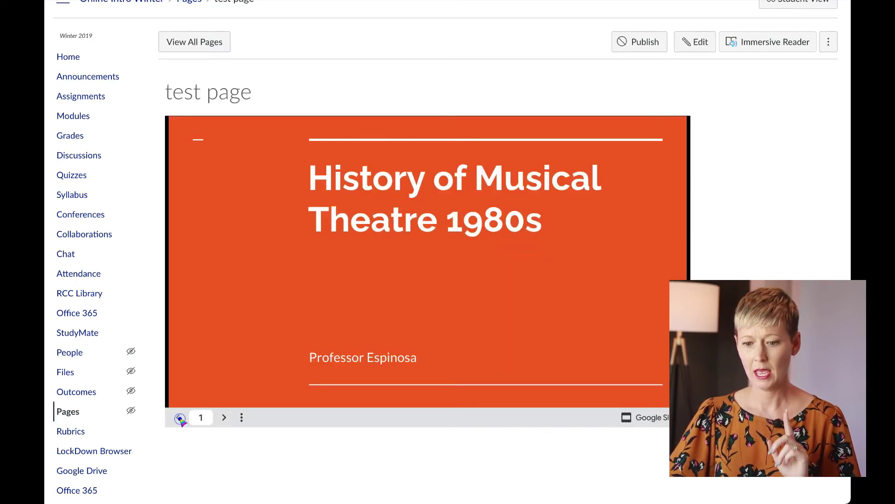
{"action": "scroll", "coordinate": [664, 255], "scroll_direction": "up", "scroll_amount": 1}
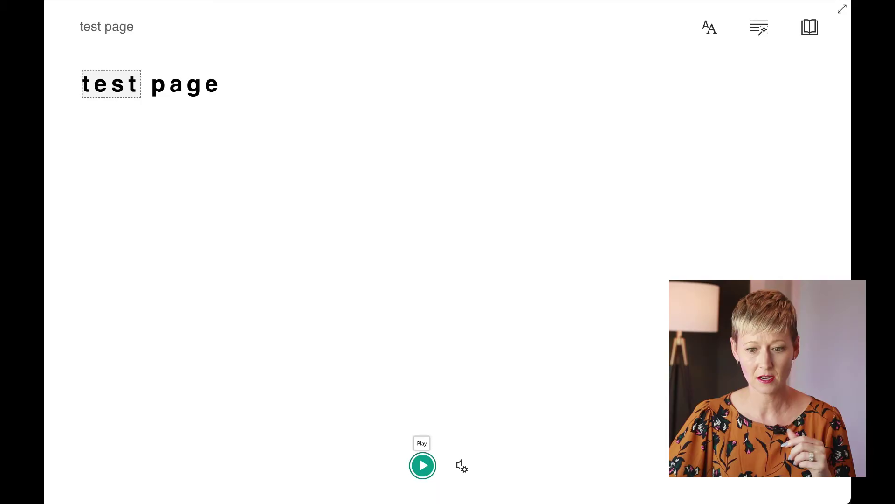
Leave Immersive Reader with Escape to return to the normal test page view.
{"action": "key", "text": "Escape"}
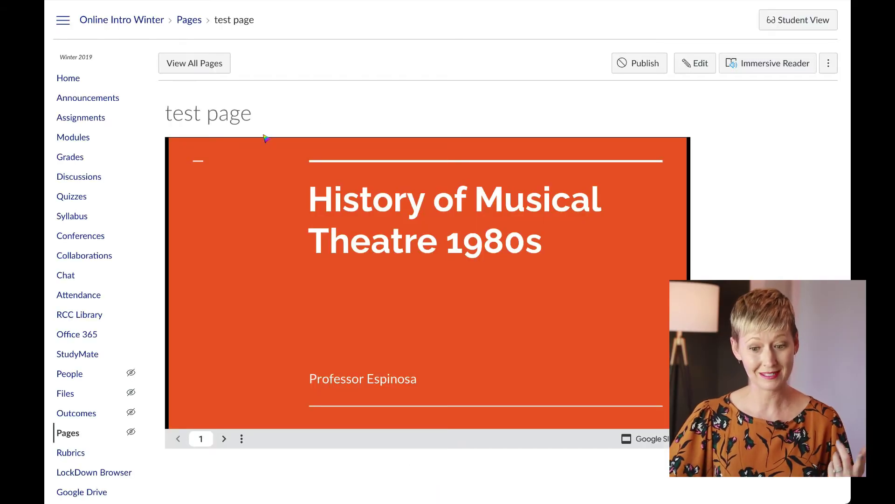
From Modules, open 'Unit #1 Goals, Objectives and Reading' and check the 1980s deck below the reading table.
{"action": "left_click", "coordinate": [78, 136]}
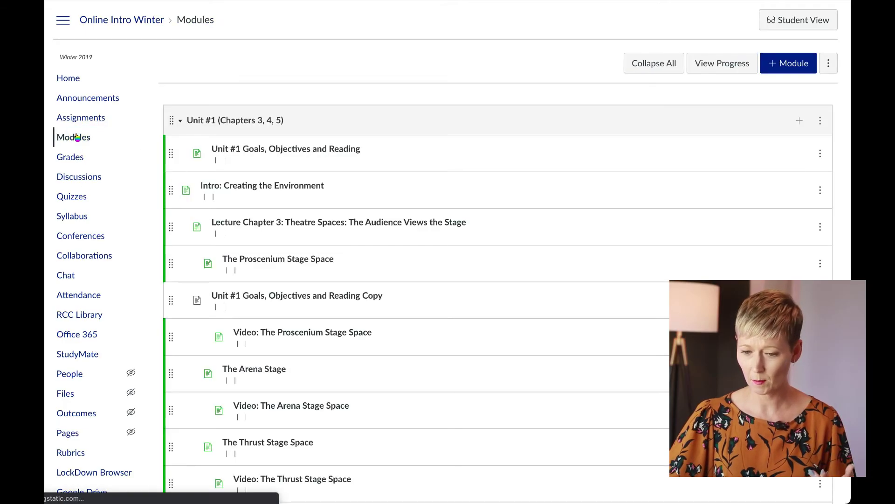
{"action": "left_click", "coordinate": [258, 151]}
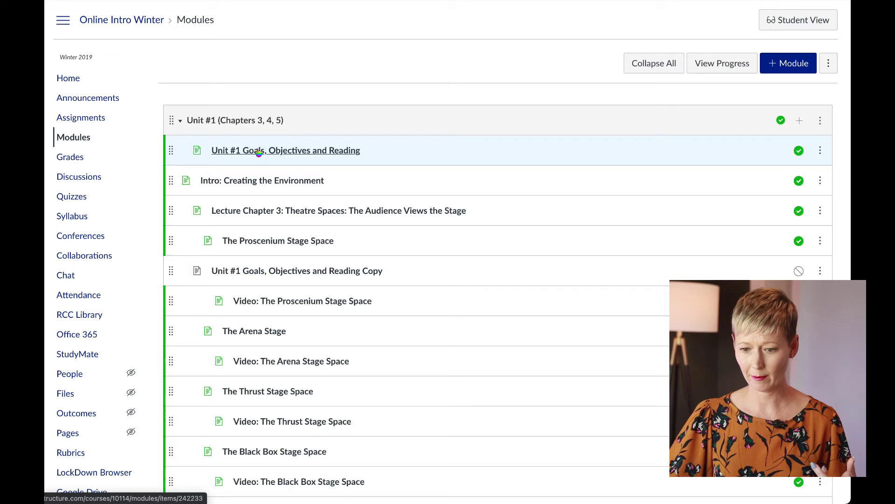
{"action": "scroll", "coordinate": [429, 256], "scroll_direction": "down", "scroll_amount": 3}
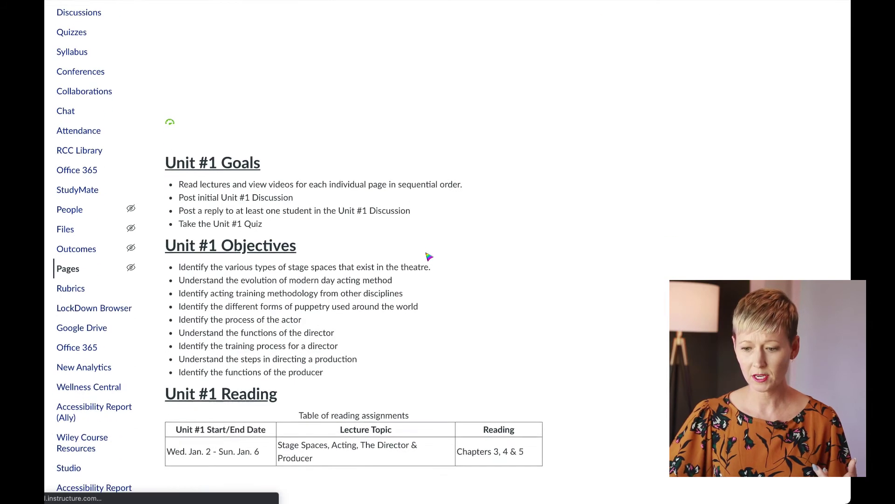
{"action": "scroll", "coordinate": [429, 256], "scroll_direction": "down", "scroll_amount": 6}
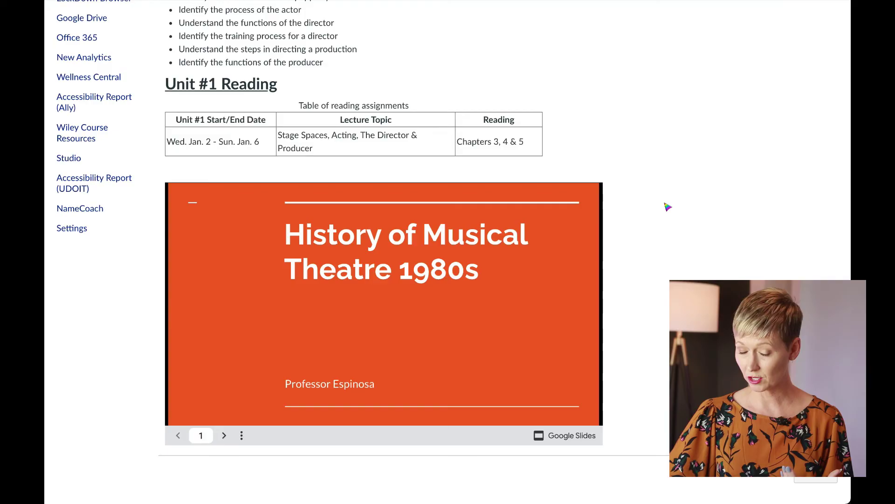
{"action": "scroll", "coordinate": [668, 206], "scroll_direction": "up", "scroll_amount": 9}
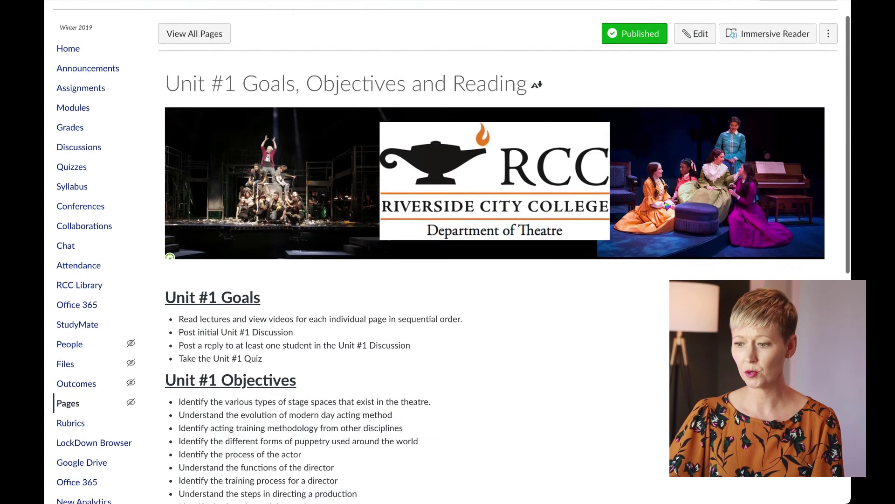
{"action": "left_click", "coordinate": [770, 60]}
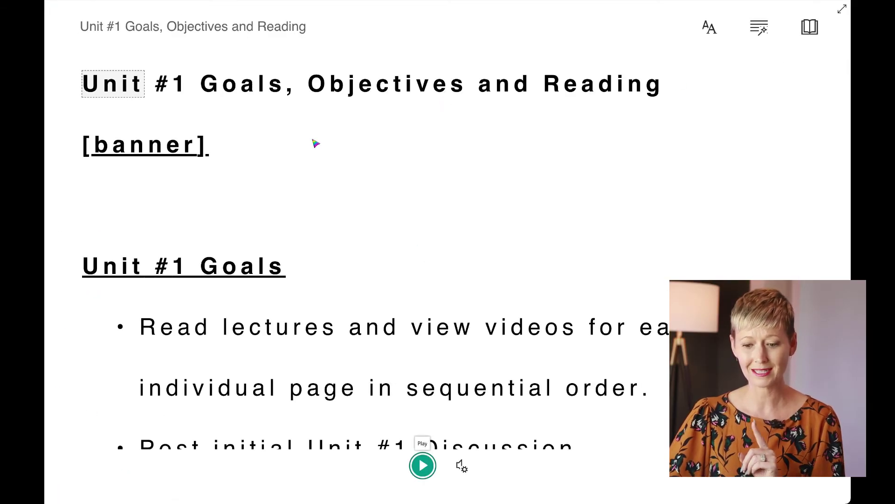
{"action": "scroll", "coordinate": [232, 284], "scroll_direction": "down", "scroll_amount": 5}
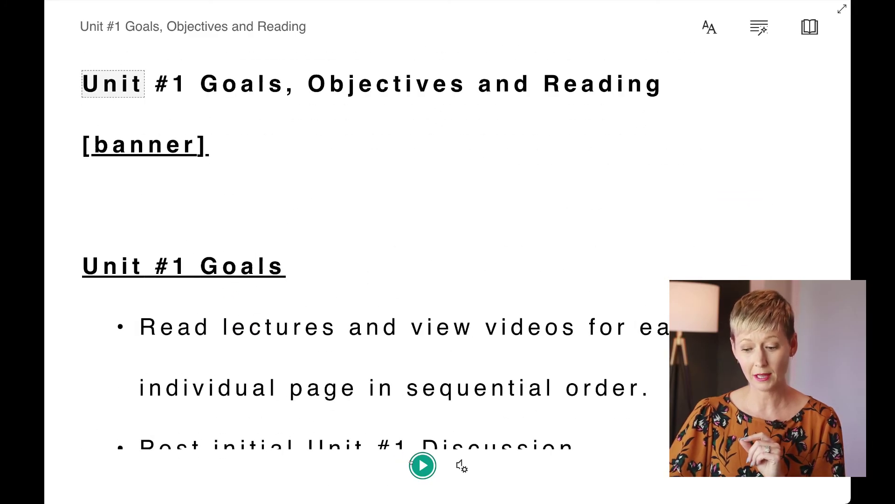
{"action": "left_click", "coordinate": [415, 464]}
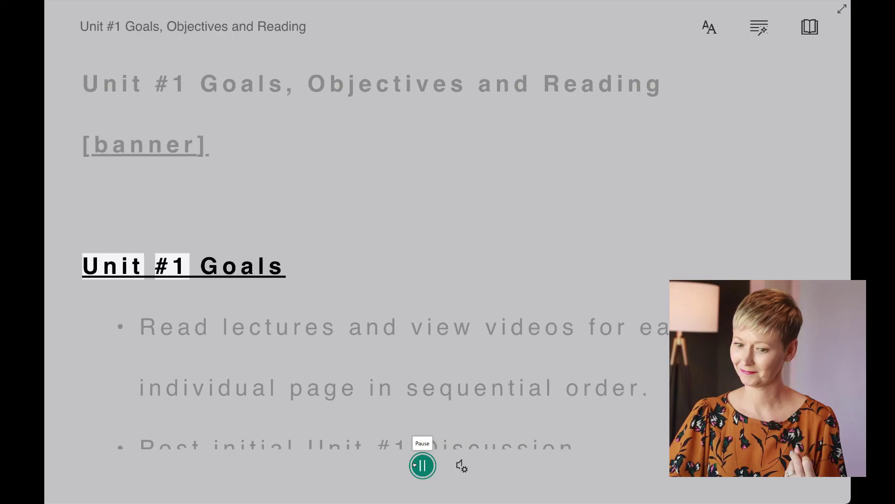
{"action": "left_click", "coordinate": [414, 464]}
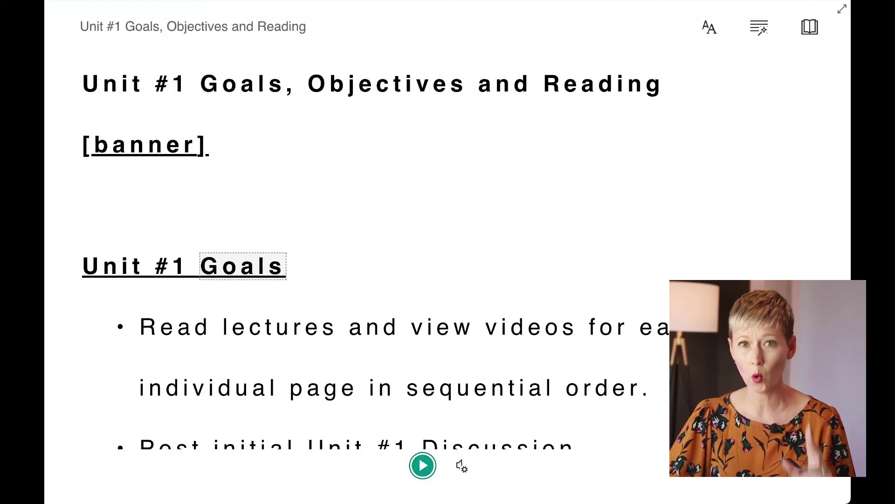
{"action": "key", "text": "Escape"}
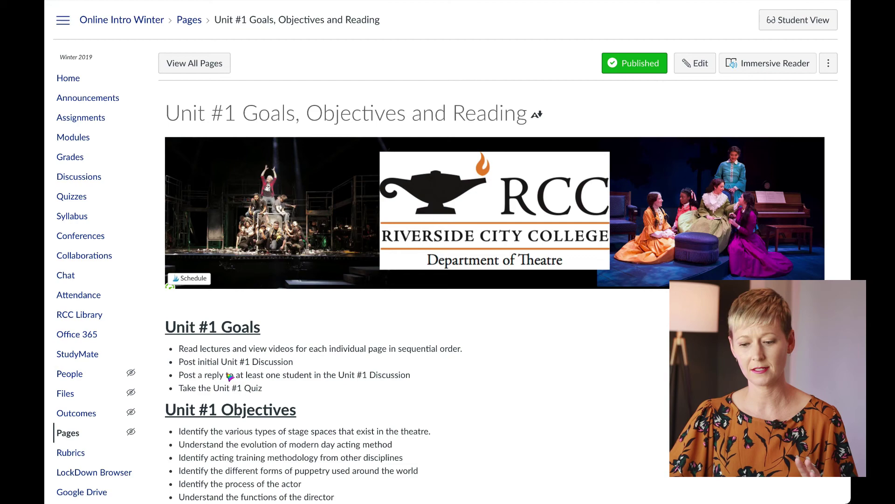
Scroll up and down the Unit #1 page to review the embedded History of Musical Theatre 1980s deck.
{"action": "scroll", "coordinate": [270, 383], "scroll_direction": "down", "scroll_amount": 2}
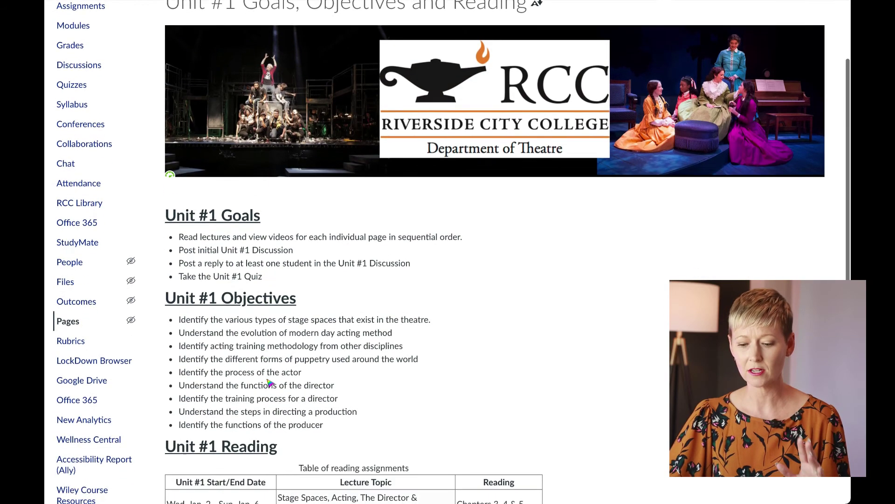
{"action": "scroll", "coordinate": [272, 373], "scroll_direction": "down", "scroll_amount": 2}
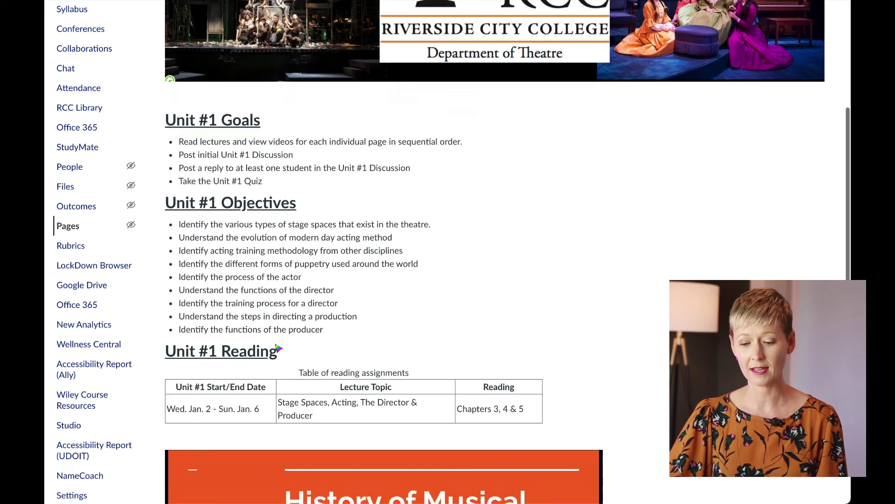
{"action": "scroll", "coordinate": [280, 354], "scroll_direction": "down", "scroll_amount": 3}
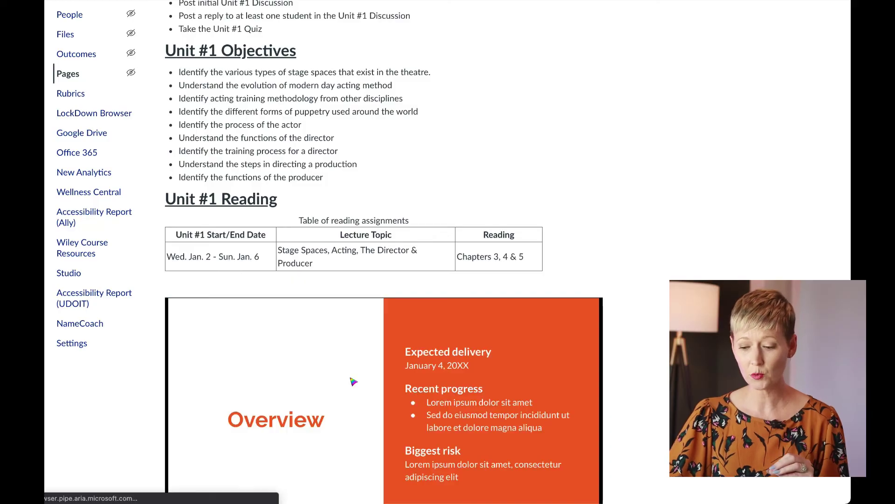
{"action": "scroll", "coordinate": [354, 381], "scroll_direction": "down", "scroll_amount": 2}
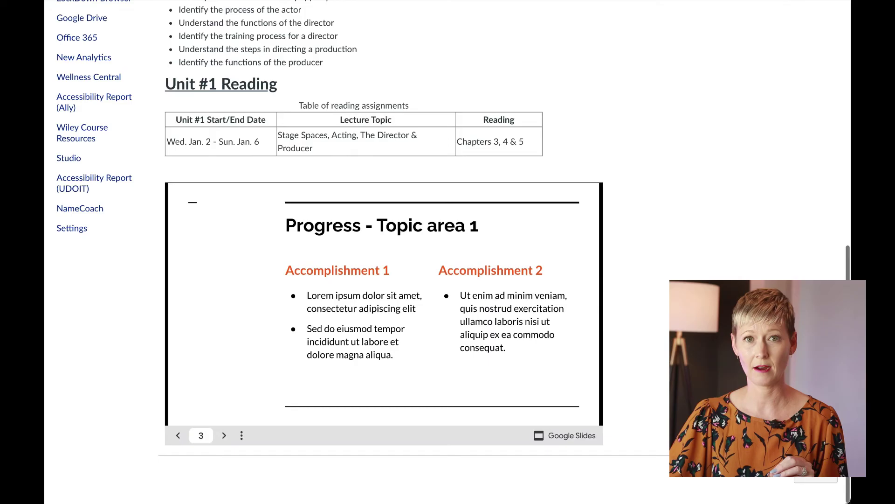
{"action": "scroll", "coordinate": [354, 280], "scroll_direction": "up", "scroll_amount": 3}
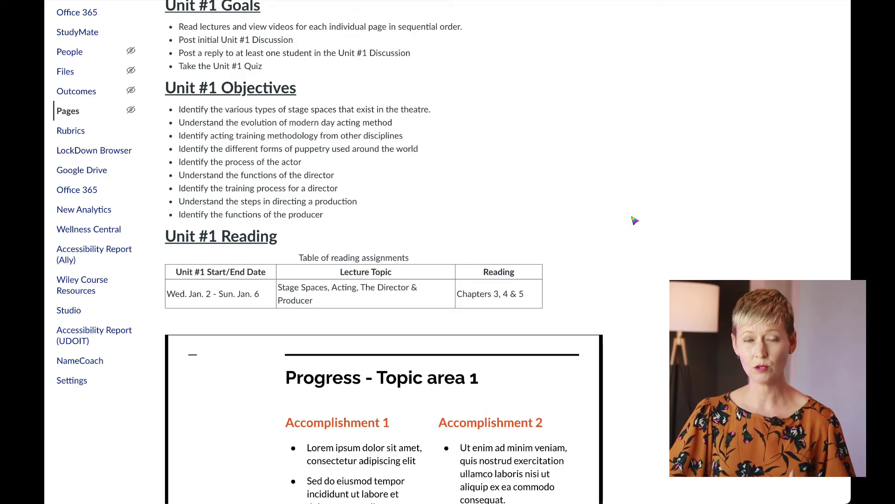
{"action": "scroll", "coordinate": [356, 90], "scroll_direction": "up", "scroll_amount": 2}
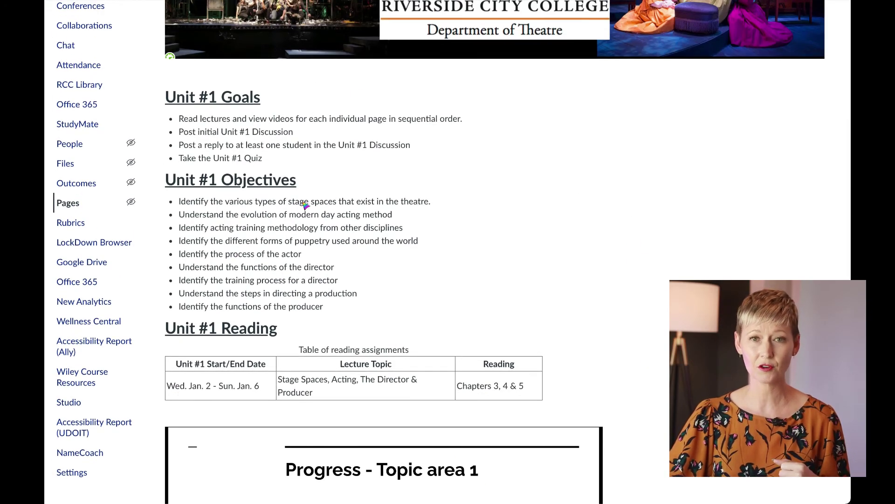
{"action": "scroll", "coordinate": [684, 226], "scroll_direction": "down", "scroll_amount": 1}
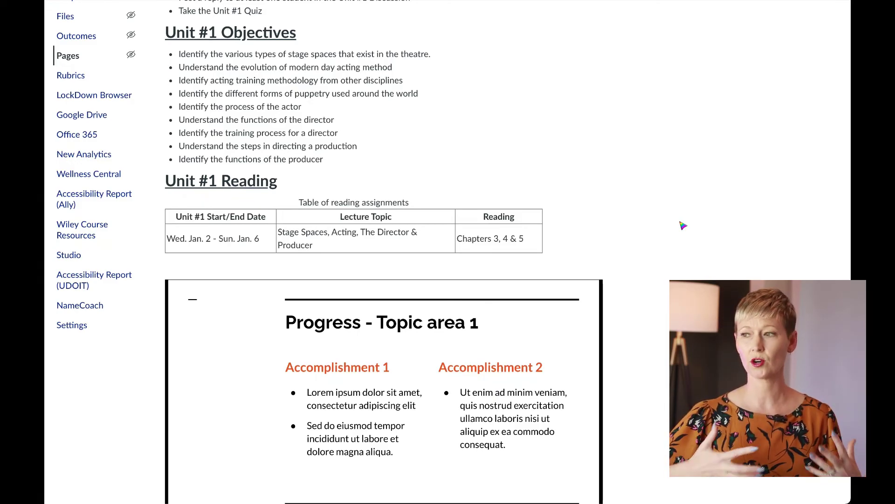
{"action": "scroll", "coordinate": [683, 226], "scroll_direction": "down", "scroll_amount": 2}
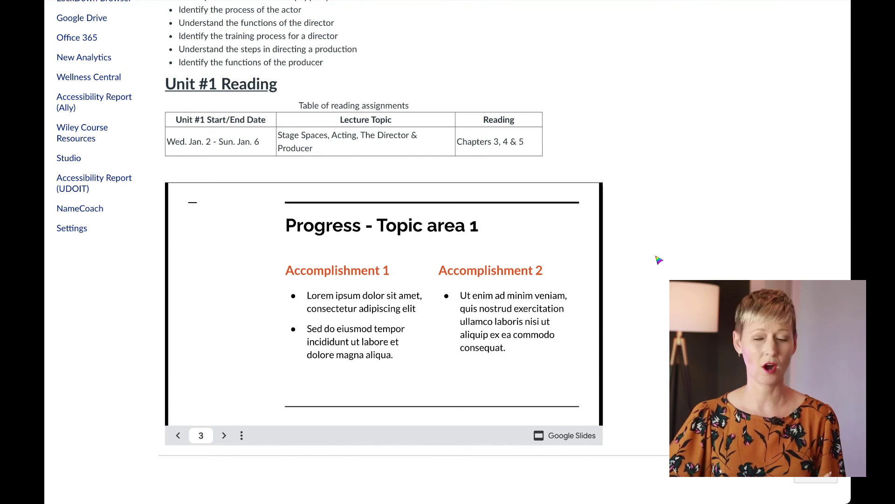
{"action": "scroll", "coordinate": [659, 260], "scroll_direction": "up", "scroll_amount": 5}
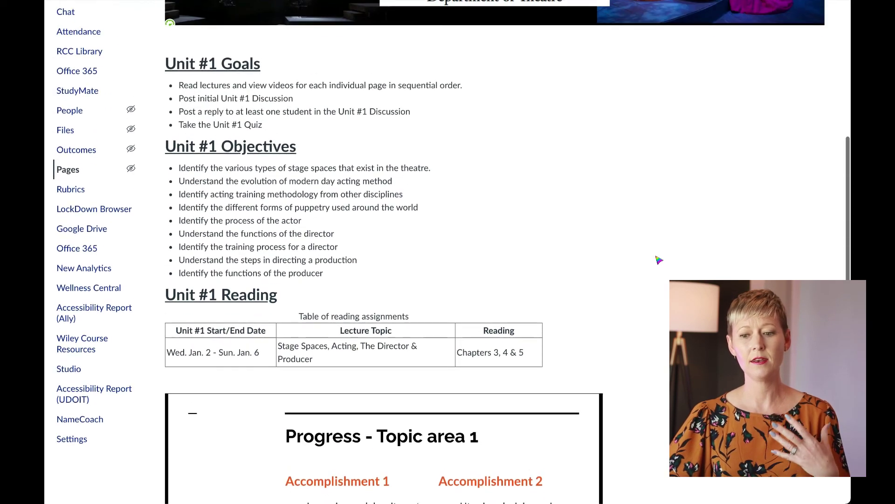
{"action": "scroll", "coordinate": [659, 259], "scroll_direction": "up", "scroll_amount": 2}
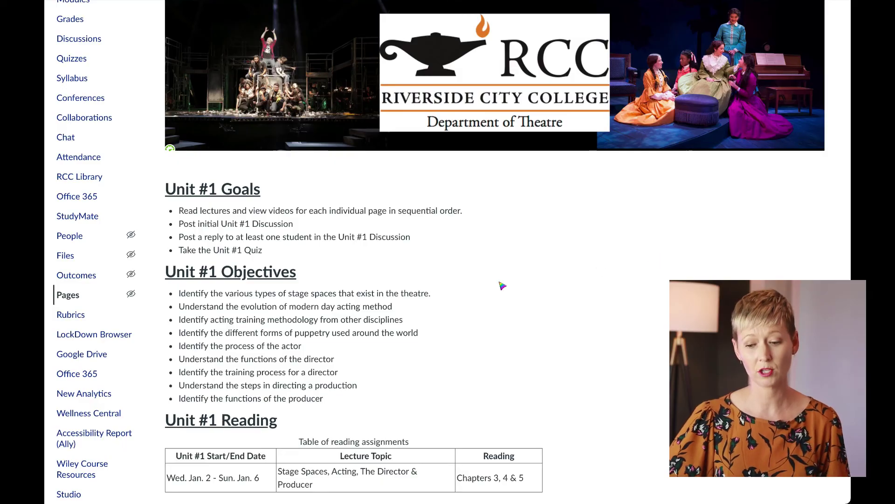
{"action": "scroll", "coordinate": [502, 285], "scroll_direction": "down", "scroll_amount": 2}
{"action": "scroll", "coordinate": [503, 286], "scroll_direction": "down", "scroll_amount": 5}
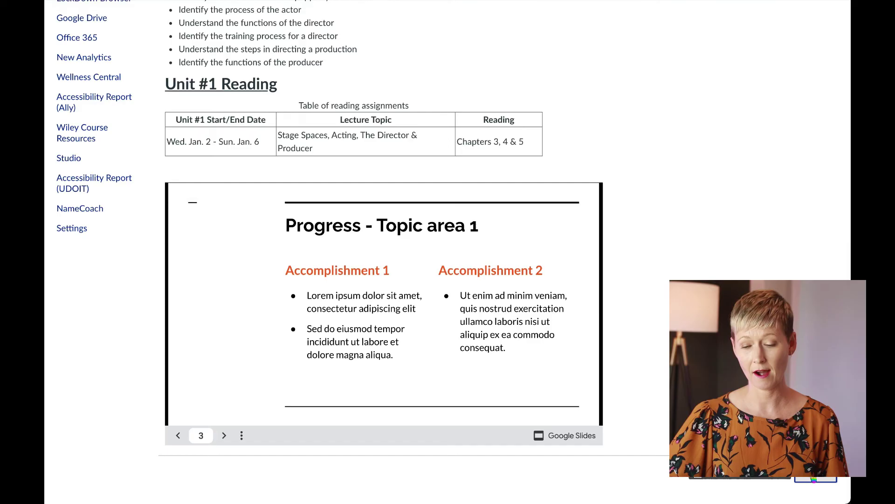
{"action": "left_click", "coordinate": [814, 479]}
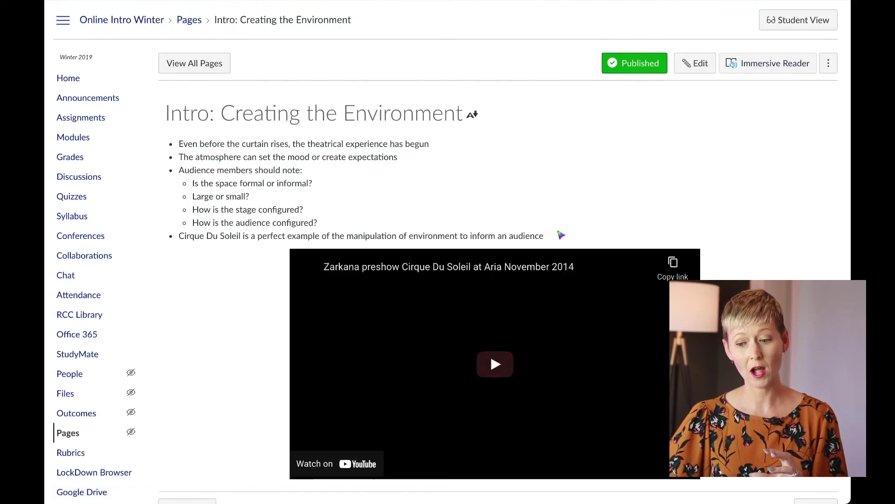